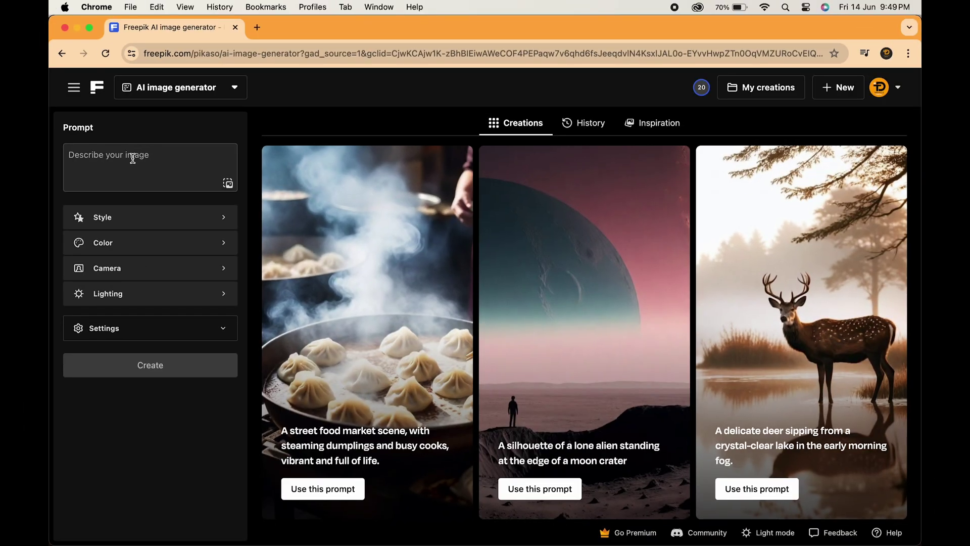
# Write the prompt for a low-poly portrait of a grumpy, judgmental cat in cool blue and purple.
pyautogui.click(133, 158)
pyautogui.write('A')
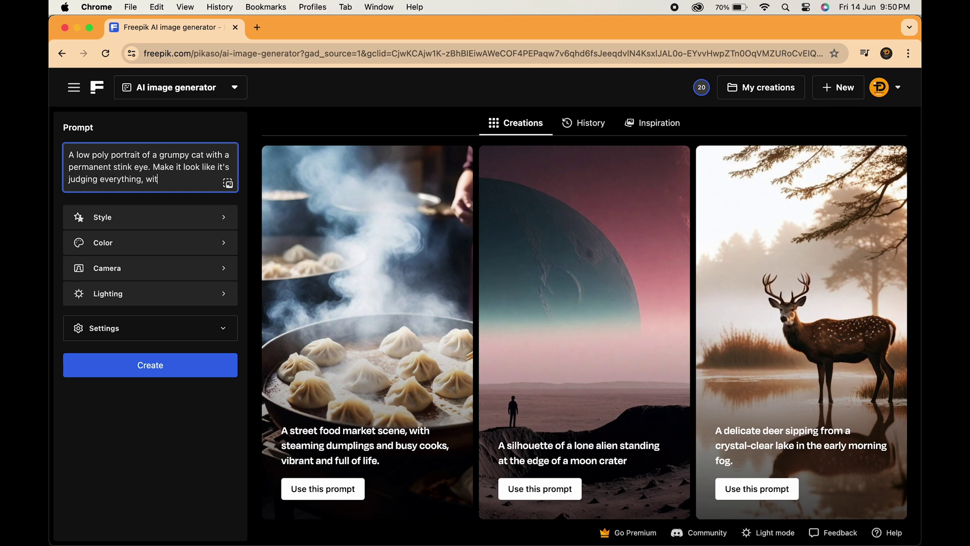
pyautogui.write('and purple color scheme.')
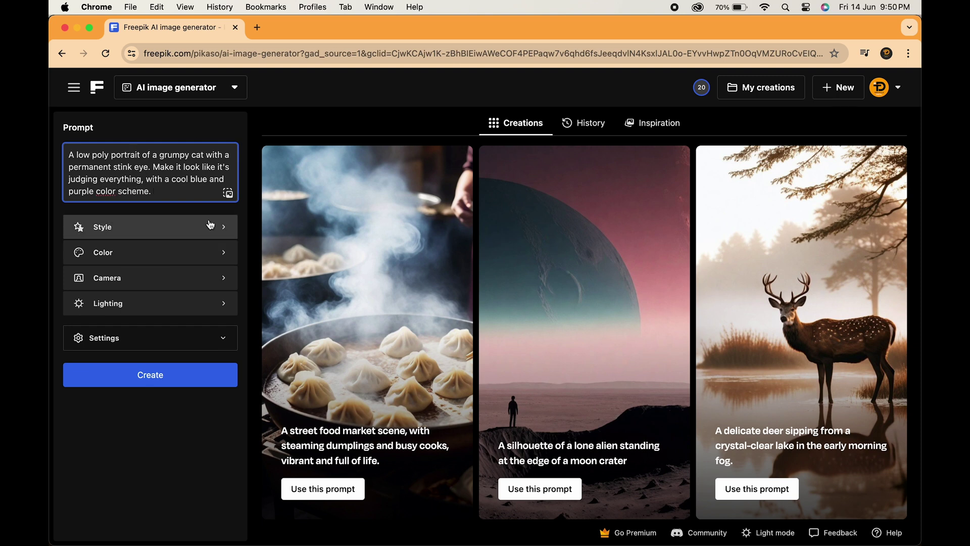
# Apply the Digital Art style and look through the Color, Camera and Lighting presets.
pyautogui.click(203, 233)
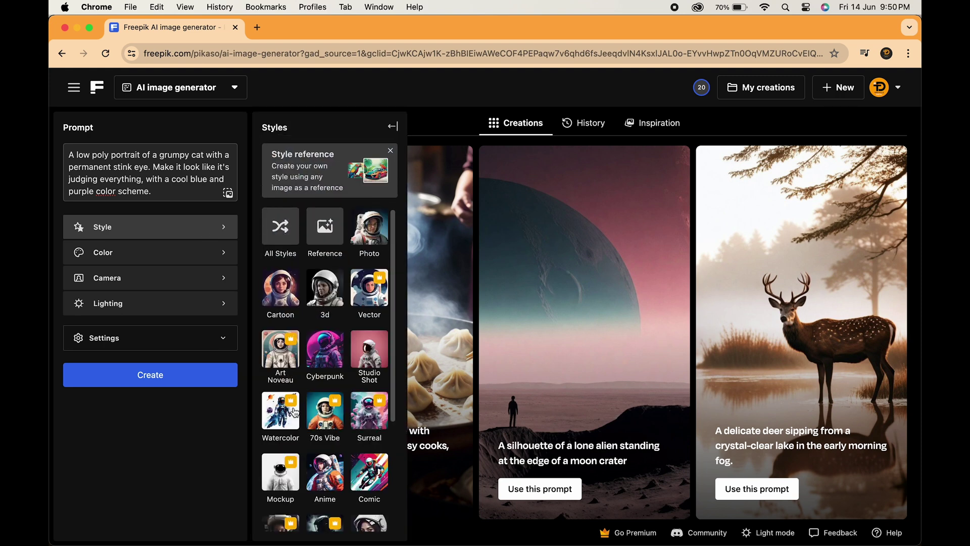
pyautogui.scroll(-5, 316, 431)
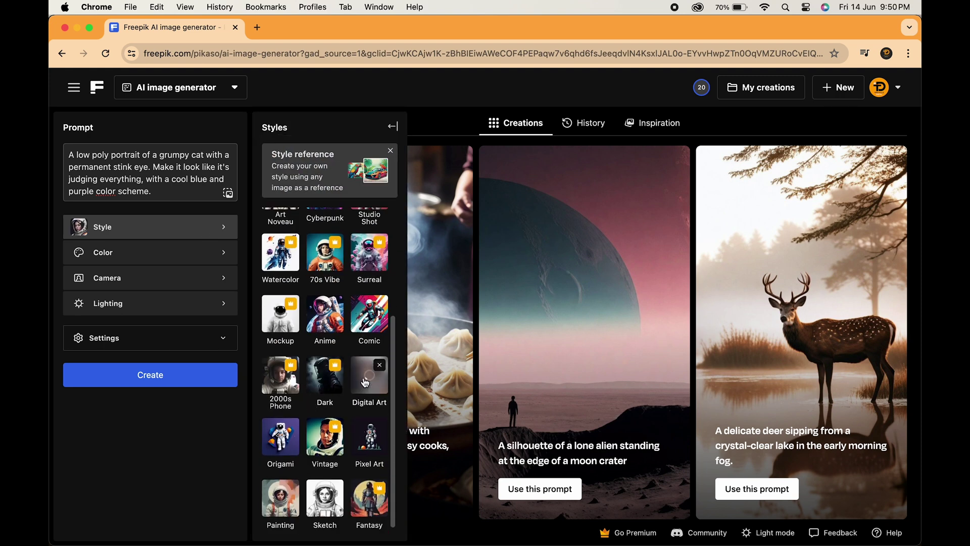
pyautogui.click(364, 382)
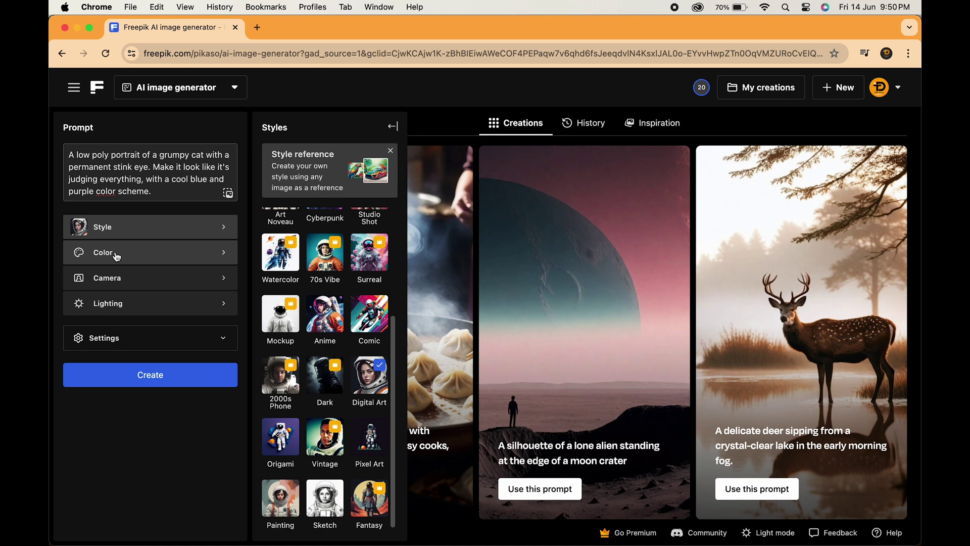
pyautogui.click(116, 255)
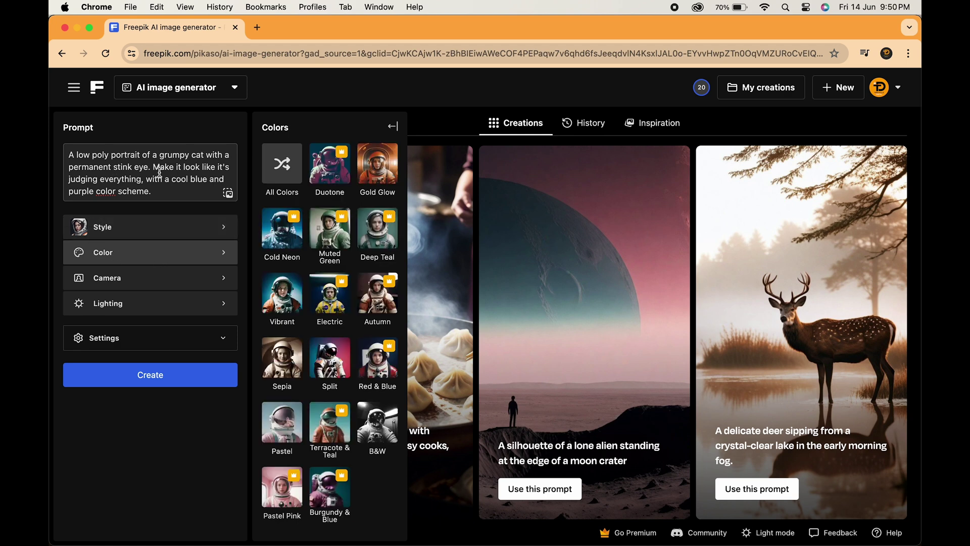
pyautogui.click(145, 286)
pyautogui.click(207, 309)
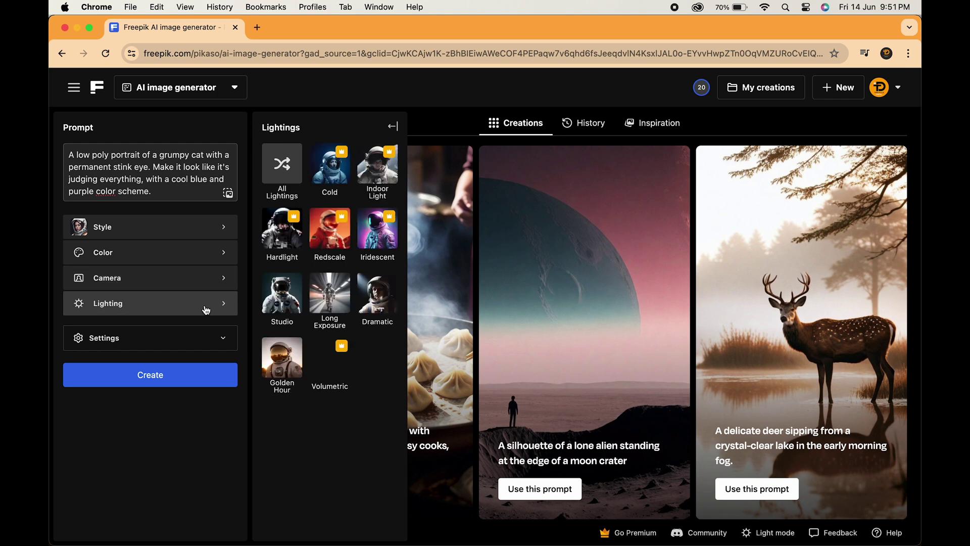
# Set the image size to 3:2 Standard in the generation settings.
pyautogui.click(207, 331)
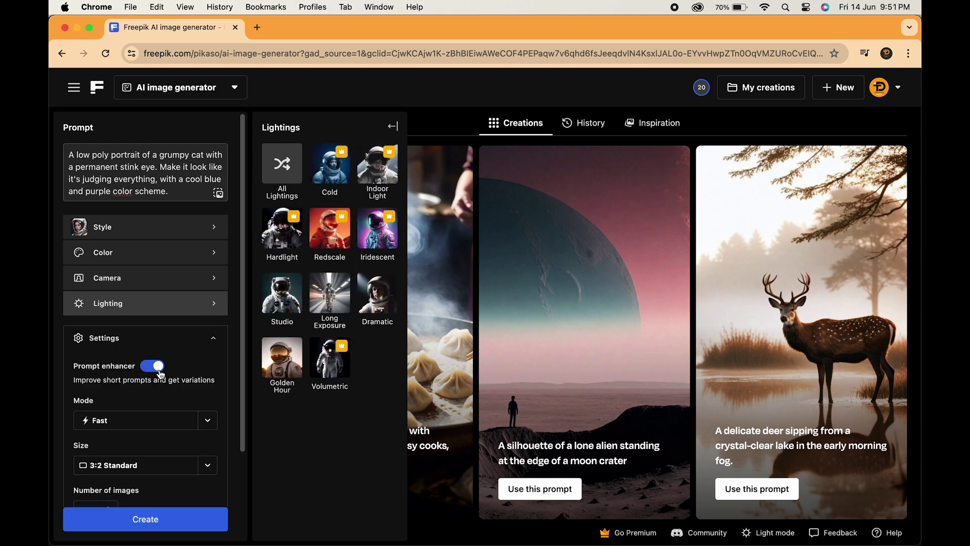
pyautogui.scroll(-2, 182, 428)
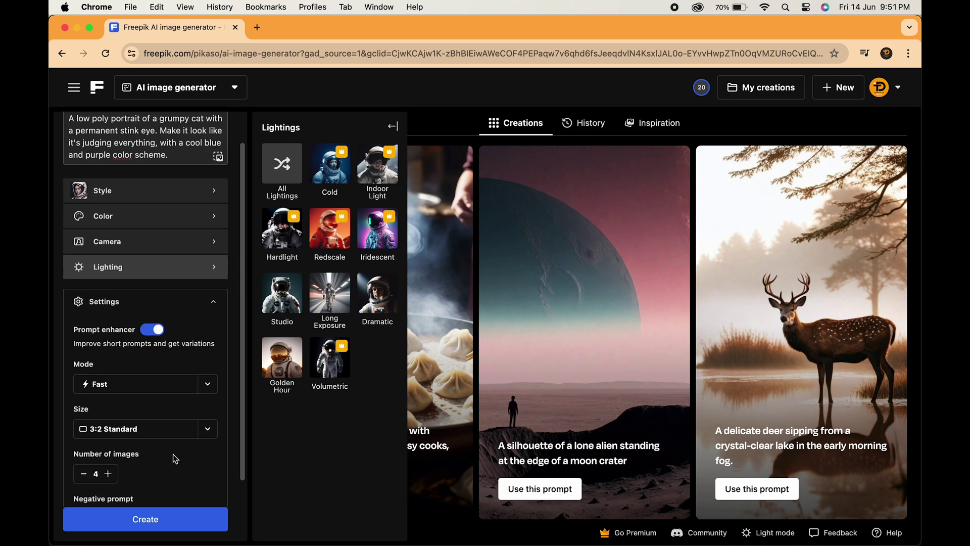
pyautogui.click(208, 430)
pyautogui.click(136, 385)
pyautogui.scroll(-2, 152, 432)
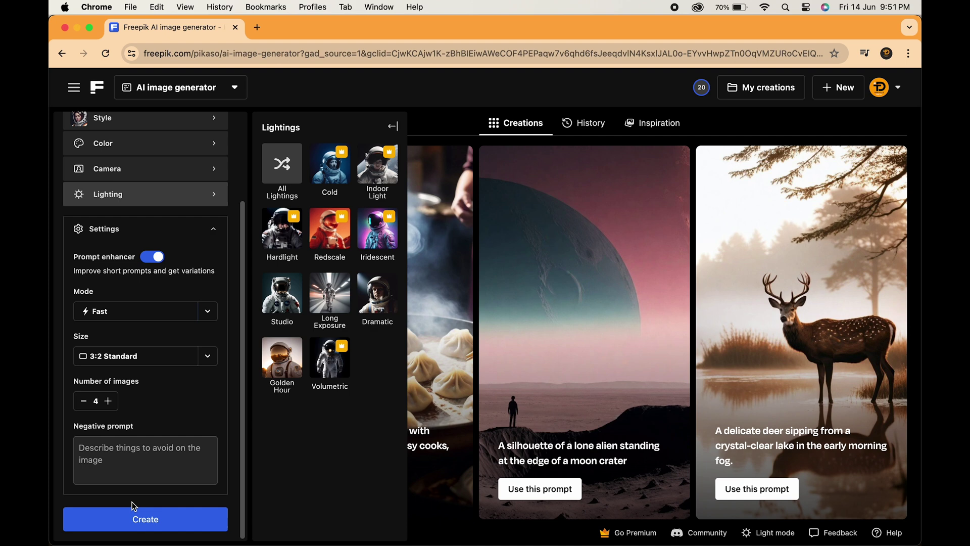
# Generate the four low-poly cat portraits and confirm the JPEG download finished.
pyautogui.click(150, 522)
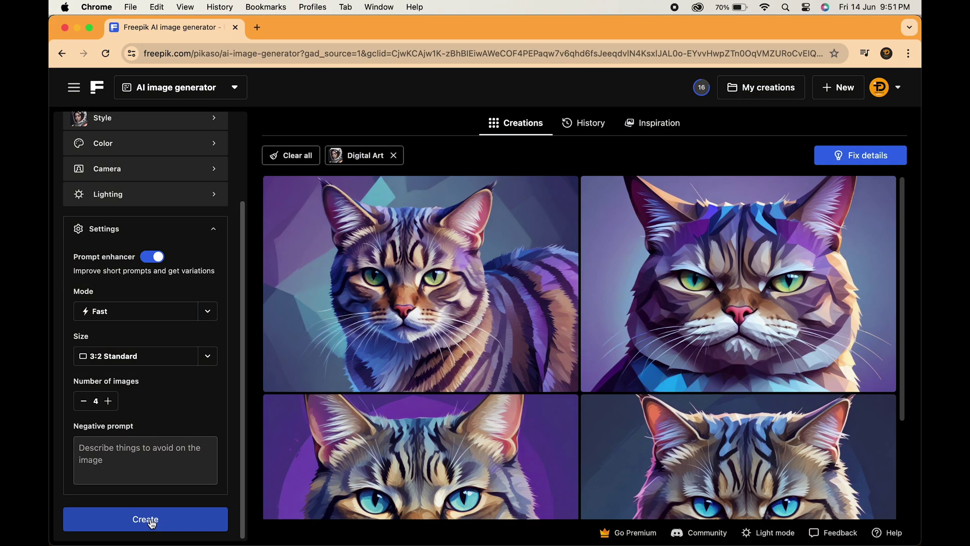
pyautogui.scroll(-3, 683, 341)
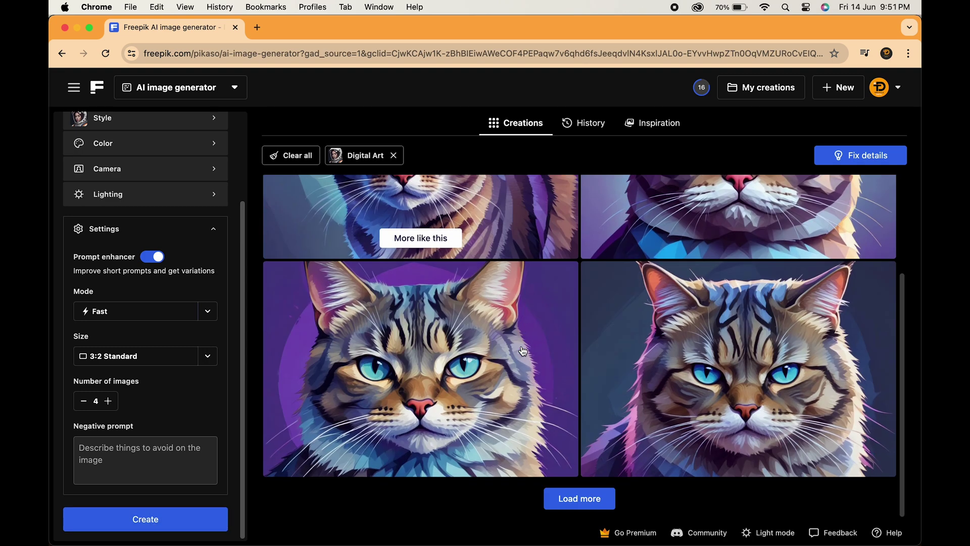
pyautogui.scroll(2, 612, 317)
pyautogui.scroll(2, 612, 317)
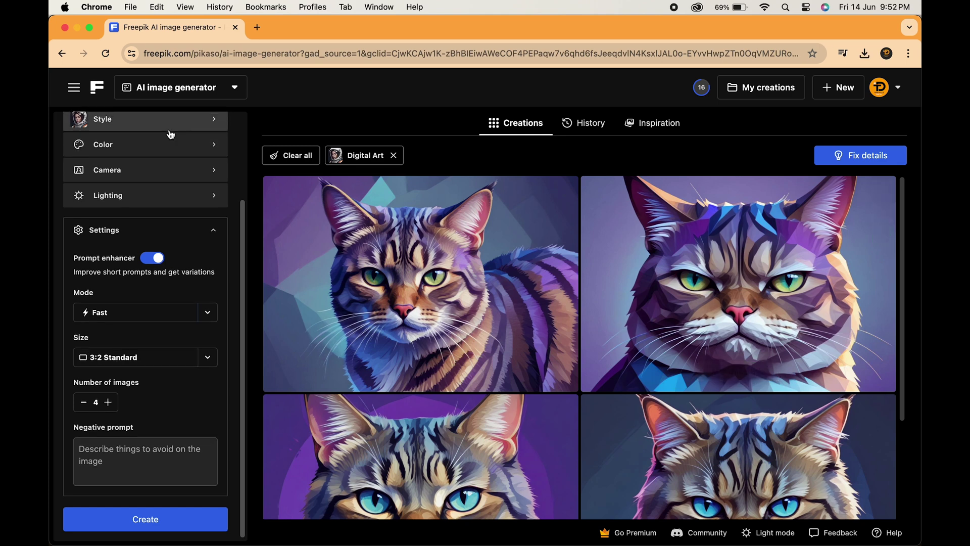
pyautogui.scroll(3, 170, 135)
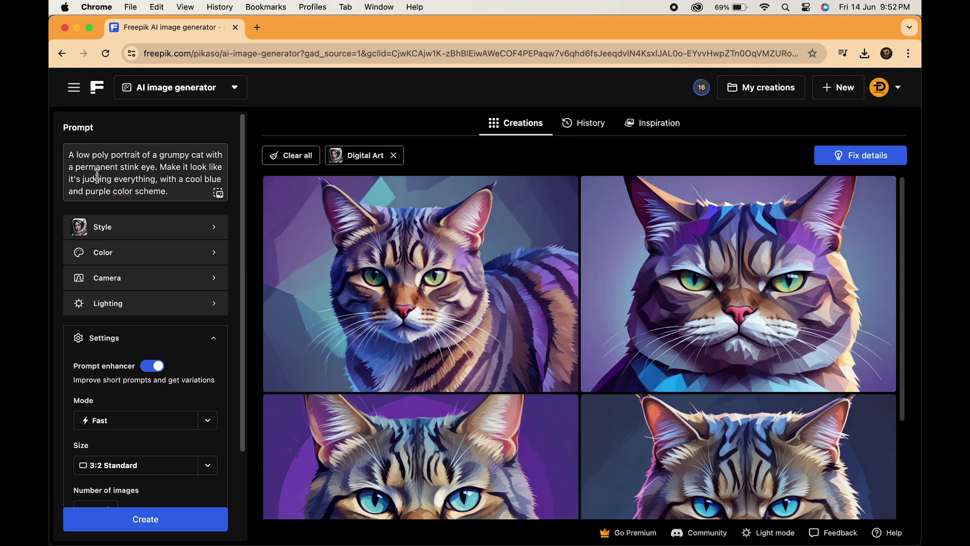
pyautogui.moveTo(738, 284)
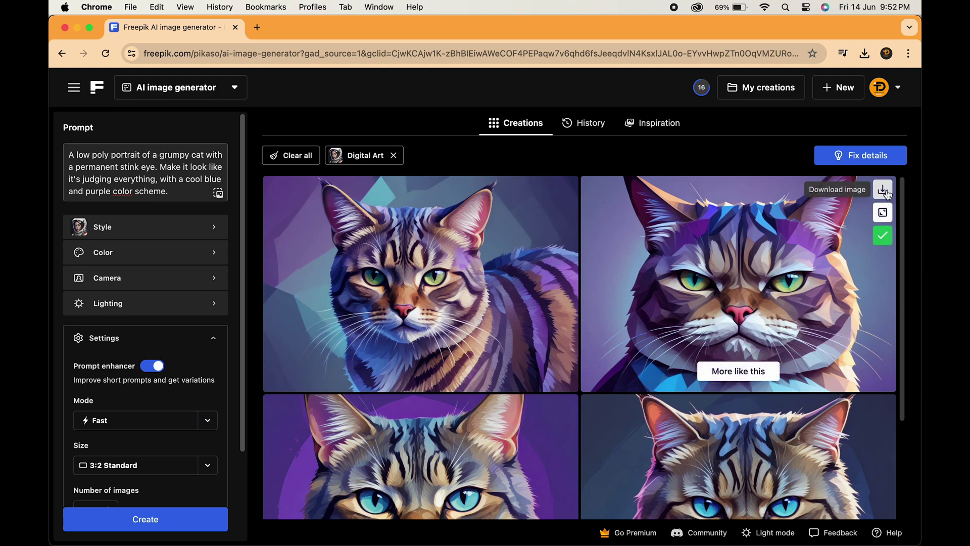
pyautogui.click(883, 190)
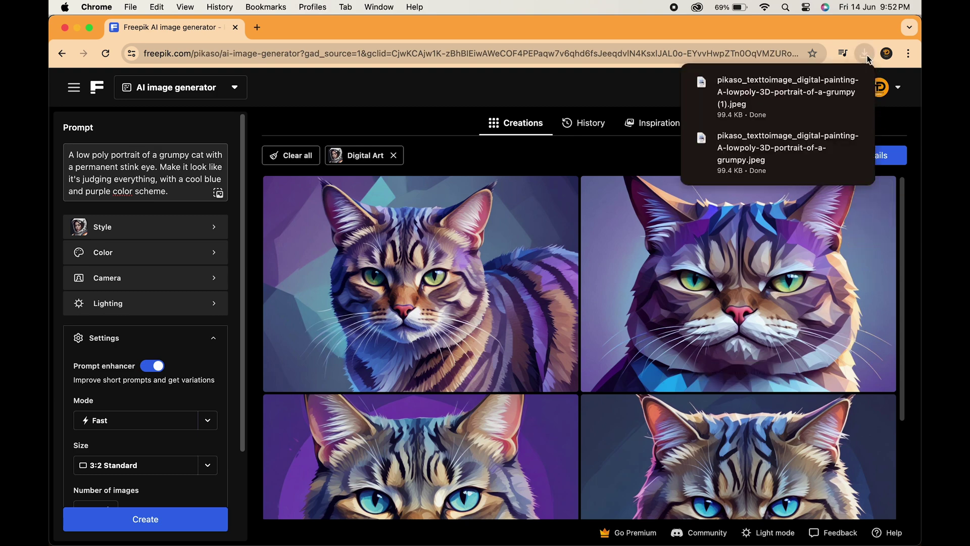